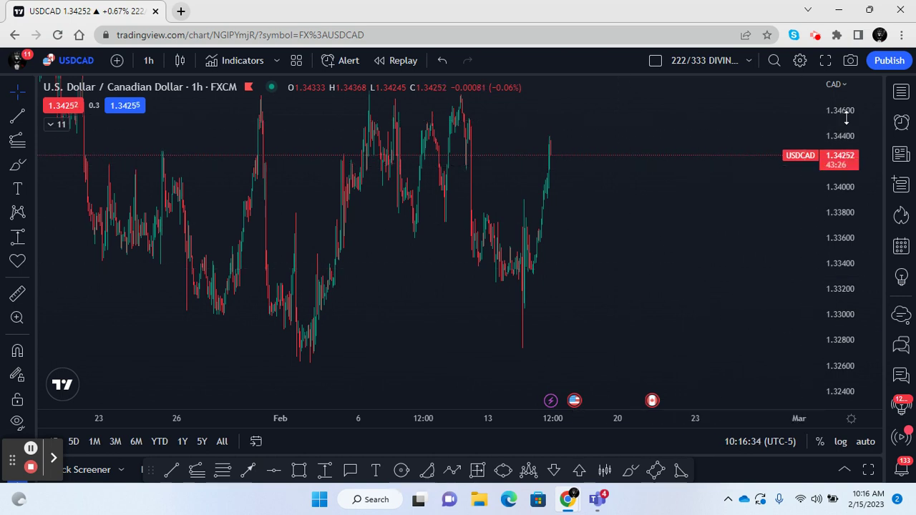
# Compress the USDCAD 1h price scale so the chart spans roughly 1.320 to 1.350
pyautogui.moveTo(839, 148); pyautogui.dragTo(818, 194)
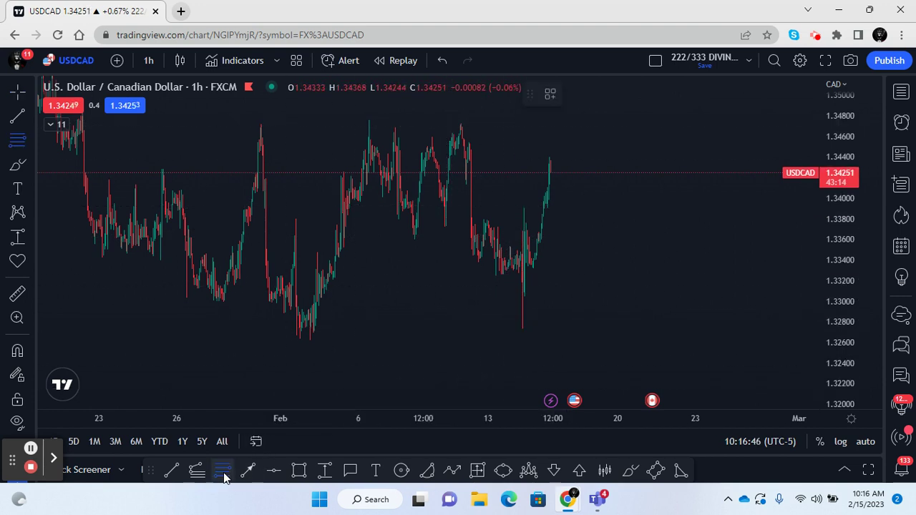
# Draw a Fibonacci retracement from the swing high near 1.3473 to the 1.32727 low, then select it
pyautogui.moveTo(443, 123); pyautogui.dragTo(664, 327)
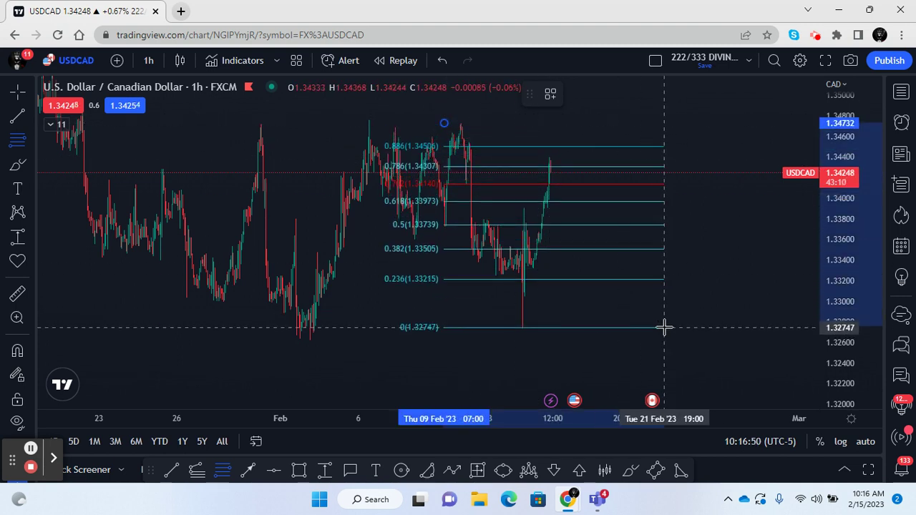
pyautogui.click(664, 329)
pyautogui.click(524, 351)
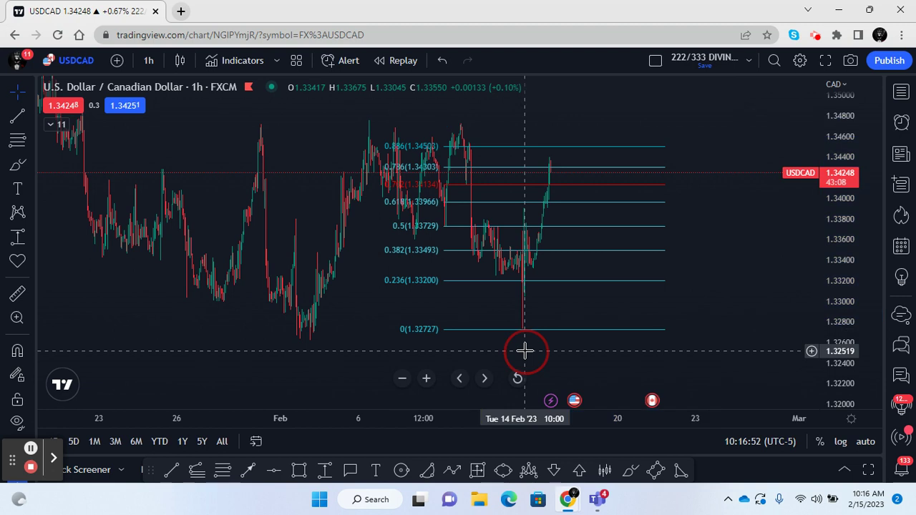
pyautogui.click(397, 204)
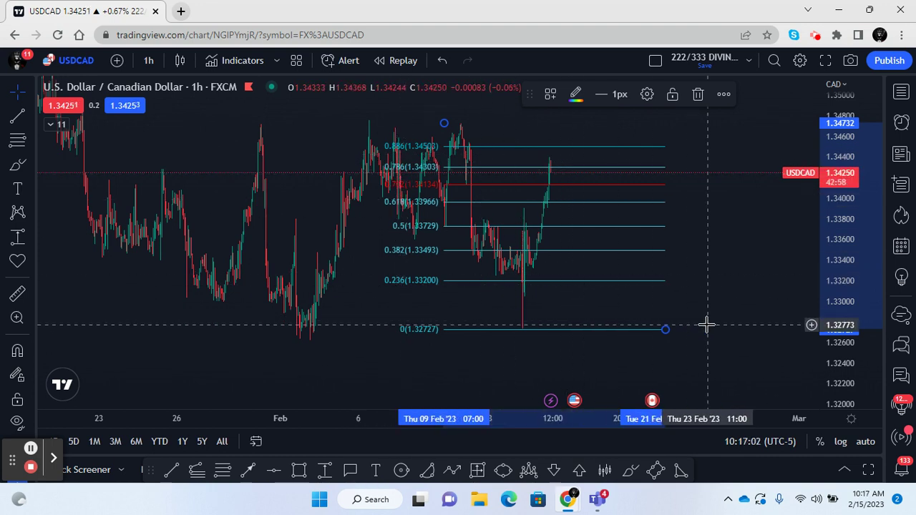
# Draw a rectangle over the 1.34127–1.34309 zone just below the 0.786 level
pyautogui.click(300, 471)
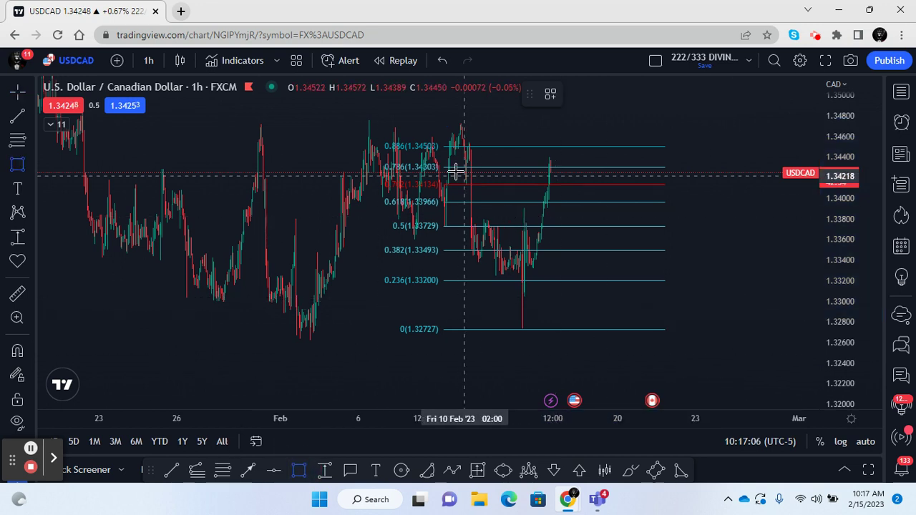
pyautogui.moveTo(434, 166); pyautogui.dragTo(724, 182)
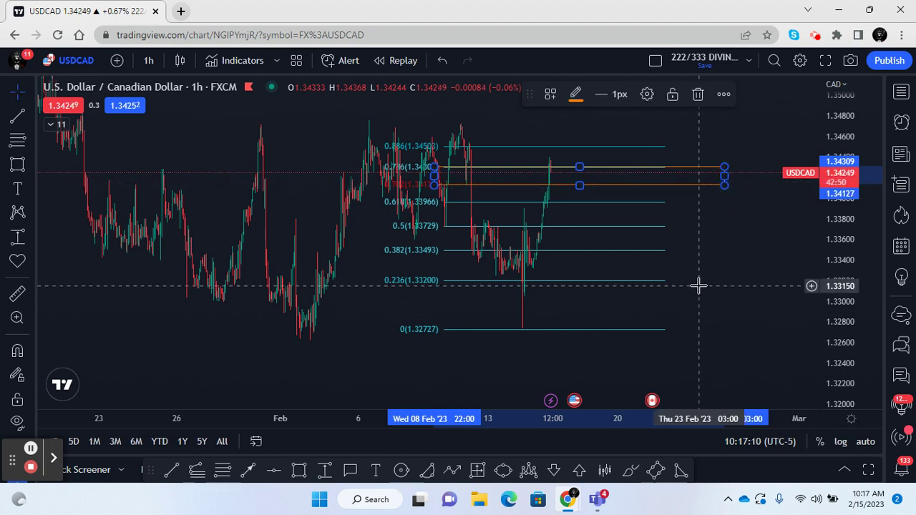
pyautogui.click(696, 286)
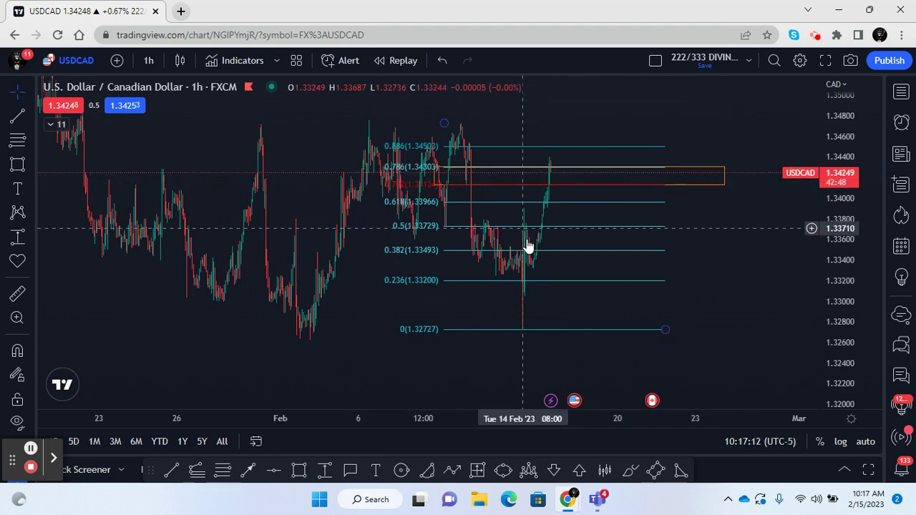
# Delete the Fibonacci retracement and widen the bars around the latest candles
pyautogui.click(608, 330)
pyautogui.click(696, 96)
pyautogui.moveTo(573, 404); pyautogui.dragTo(322, 393)
pyautogui.moveTo(546, 269); pyautogui.dragTo(608, 270)
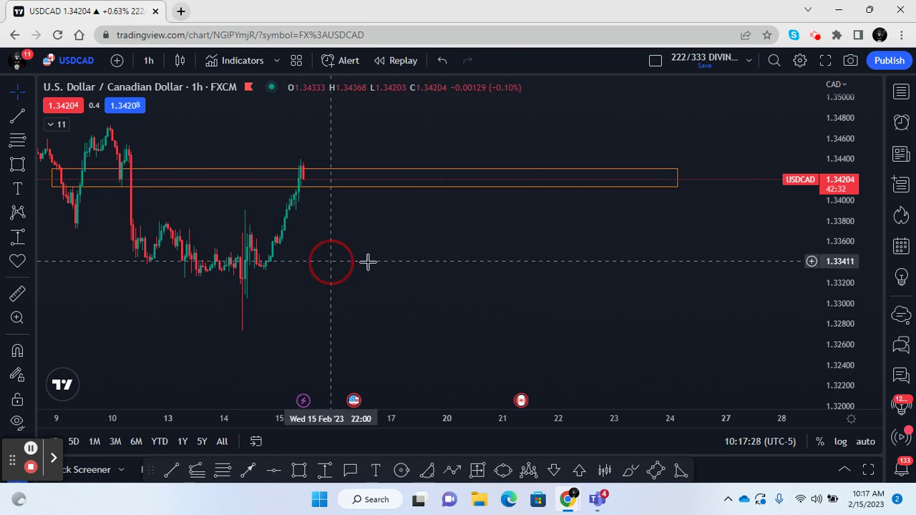
# Stretch the price and time axes so the latest candles rising into the 1.341–1.343 zone fill the chart
pyautogui.moveTo(369, 261); pyautogui.dragTo(593, 288)
pyautogui.moveTo(843, 361); pyautogui.dragTo(839, 240)
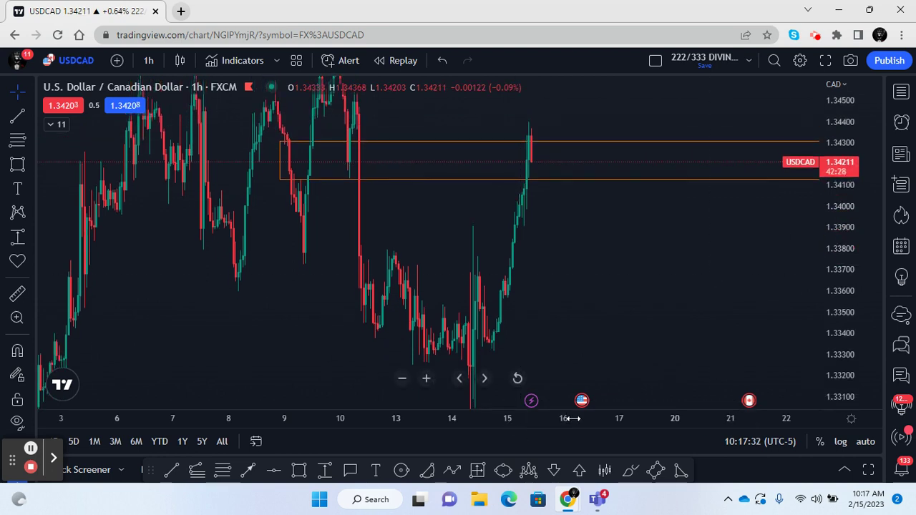
pyautogui.moveTo(512, 422); pyautogui.dragTo(313, 445)
pyautogui.moveTo(544, 418); pyautogui.dragTo(321, 413)
pyautogui.moveTo(383, 286); pyautogui.dragTo(618, 286)
pyautogui.moveTo(844, 276); pyautogui.dragTo(843, 250)
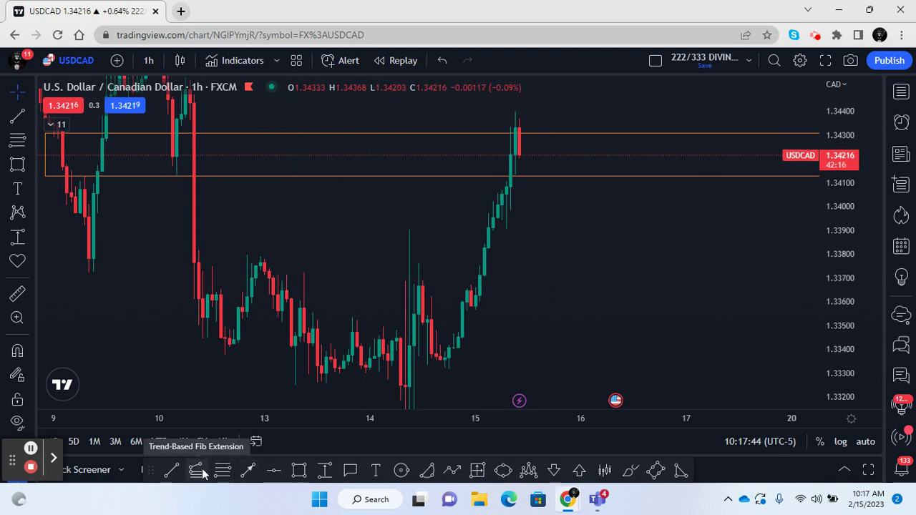
# Switch USDCAD to 15-minute candles and pan to the latest bars near the orange zone
pyautogui.click(146, 62)
pyautogui.click(170, 331)
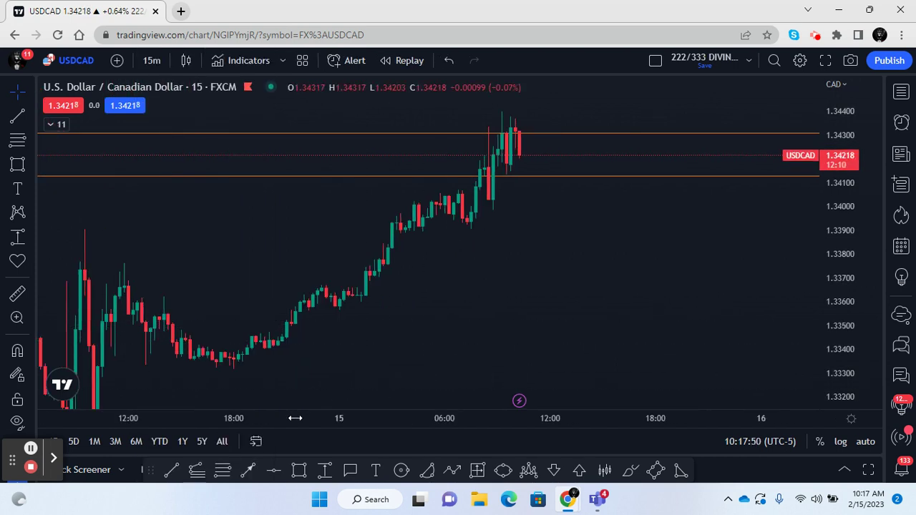
pyautogui.moveTo(296, 415); pyautogui.dragTo(551, 419)
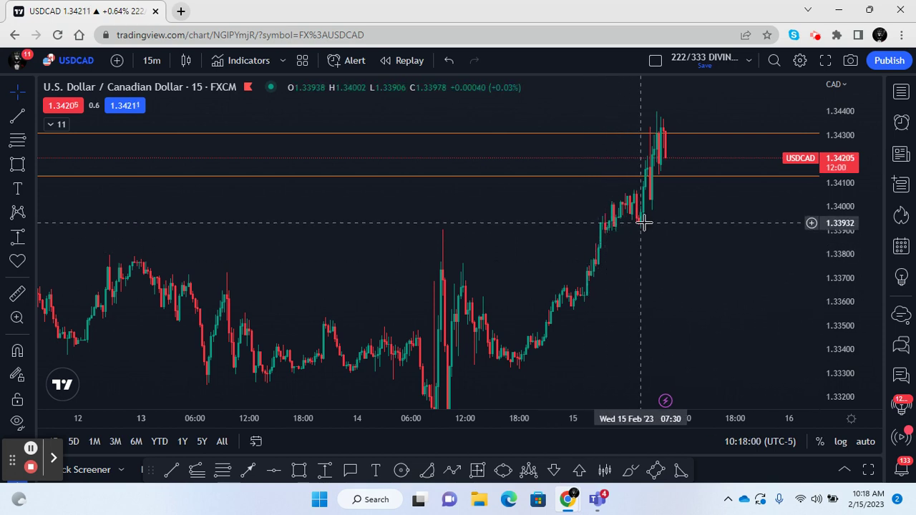
pyautogui.moveTo(565, 297); pyautogui.dragTo(484, 293)
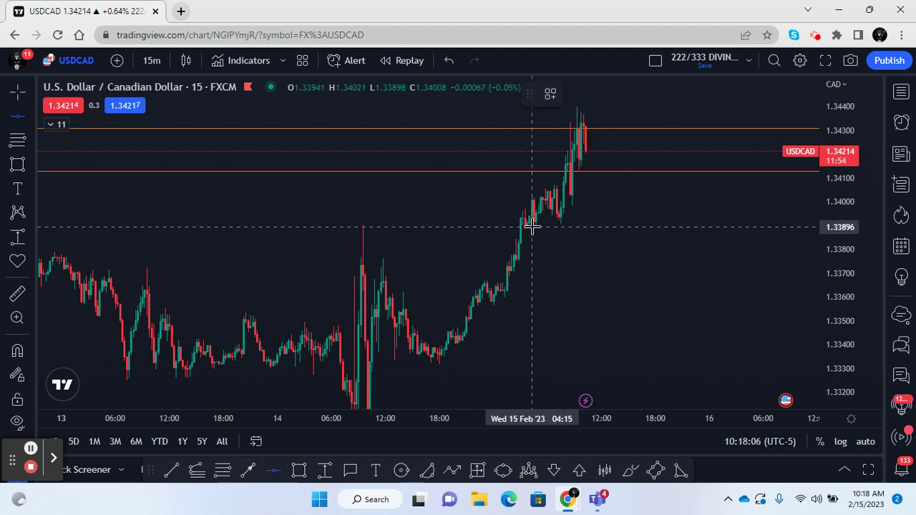
# Place a blue horizontal line at 1.33910 just beneath the breakout candles
pyautogui.click(585, 274)
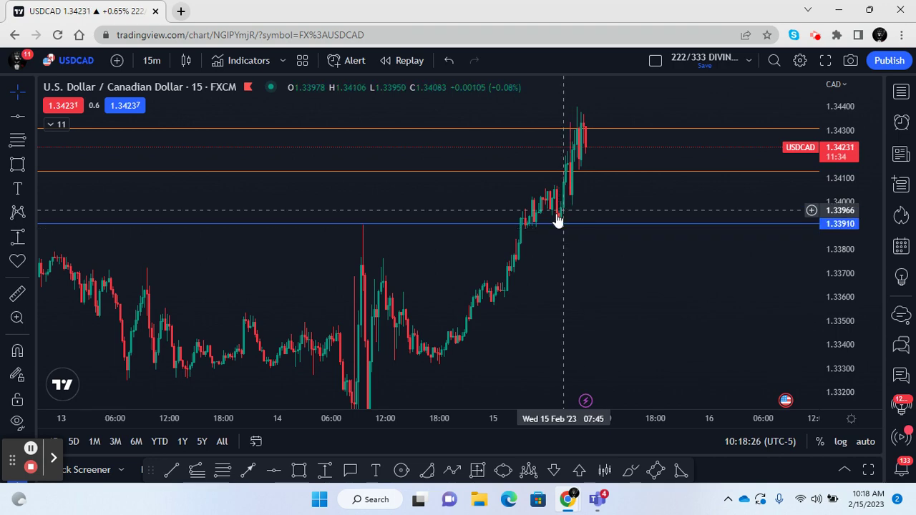
pyautogui.moveTo(478, 426); pyautogui.dragTo(527, 429)
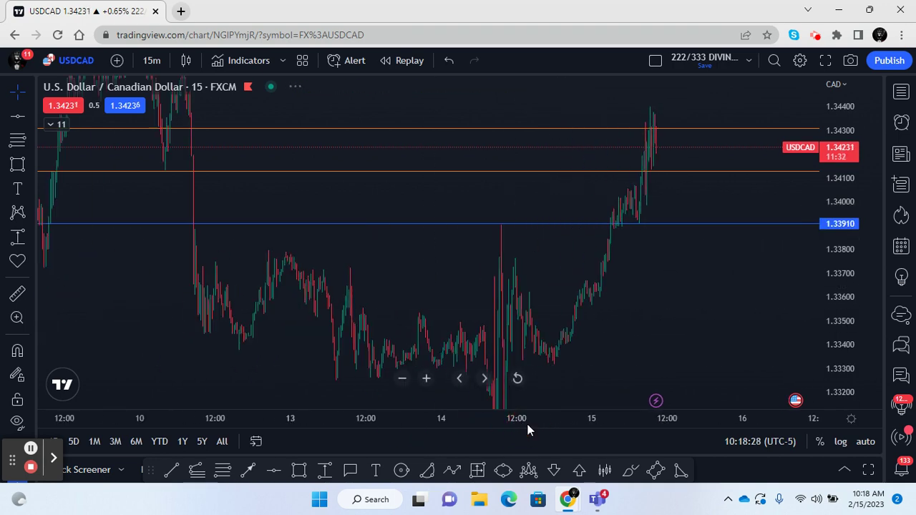
pyautogui.moveTo(580, 299); pyautogui.dragTo(542, 300)
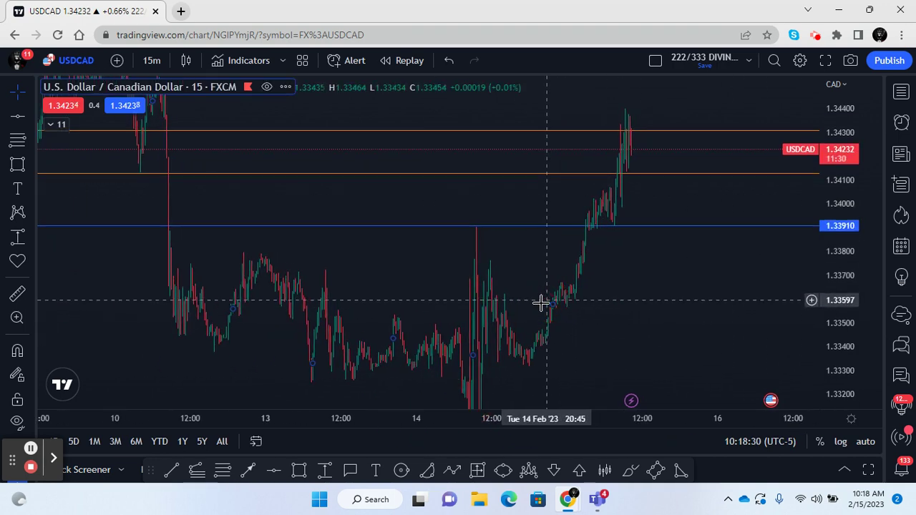
pyautogui.click(324, 470)
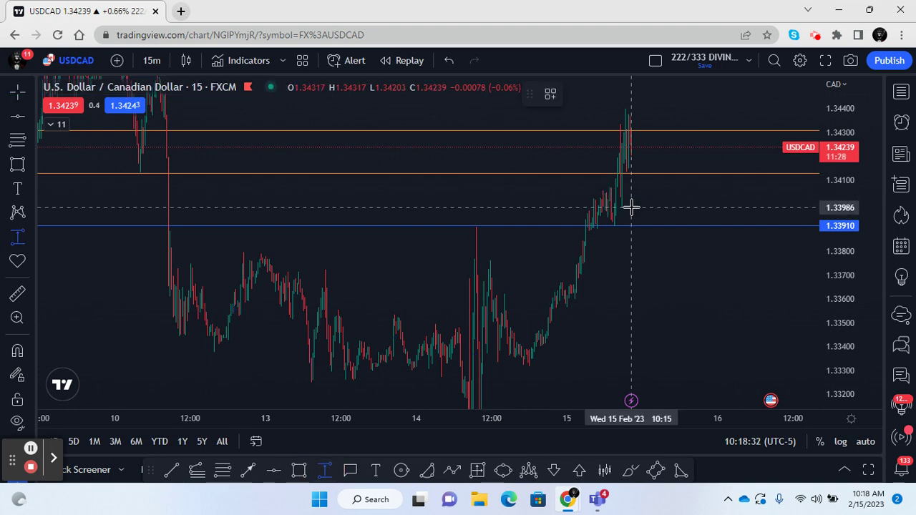
pyautogui.click(622, 211)
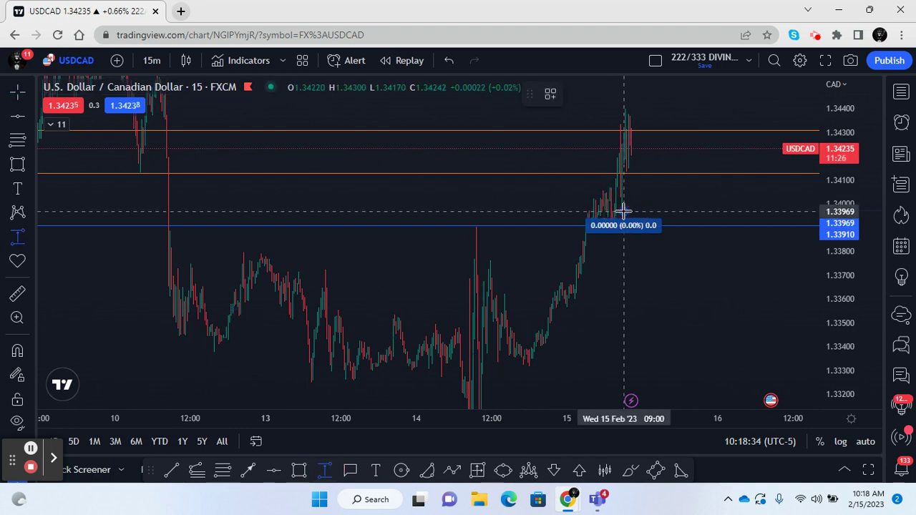
pyautogui.click(632, 125)
pyautogui.moveTo(678, 230); pyautogui.dragTo(484, 329)
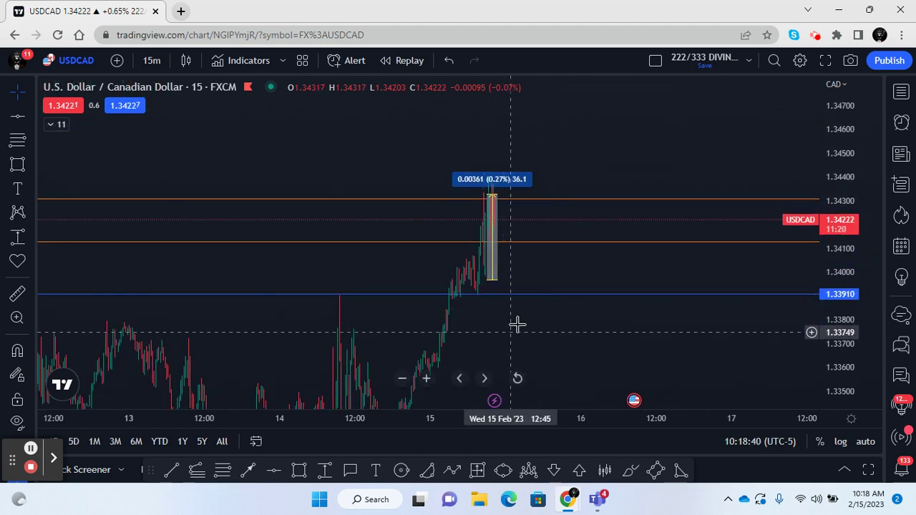
pyautogui.click(489, 279)
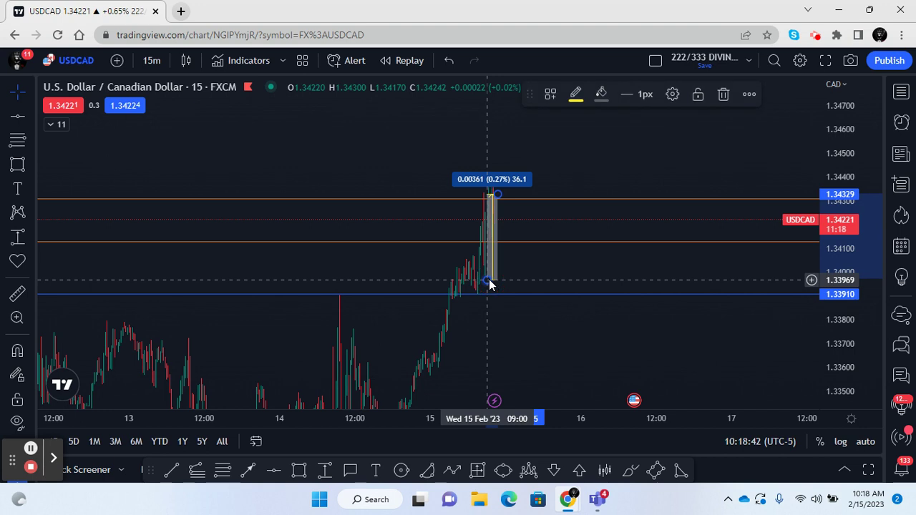
pyautogui.click(720, 95)
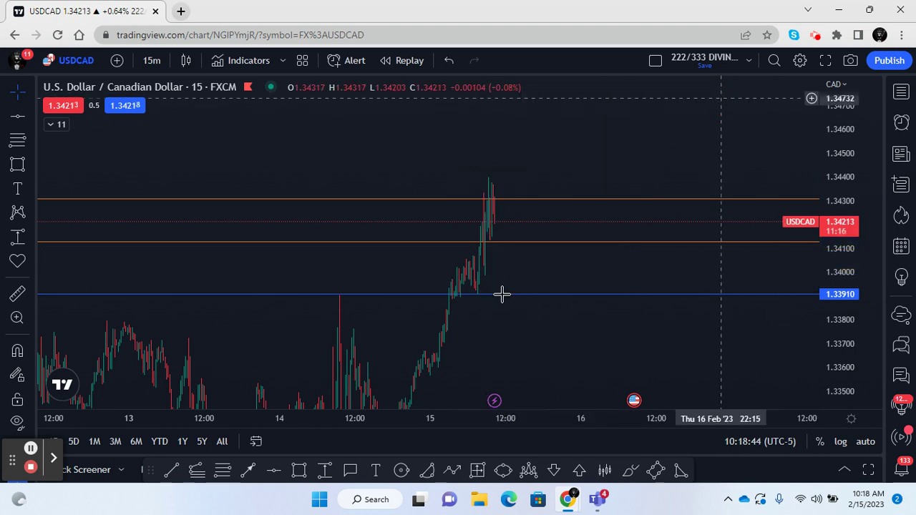
pyautogui.click(325, 469)
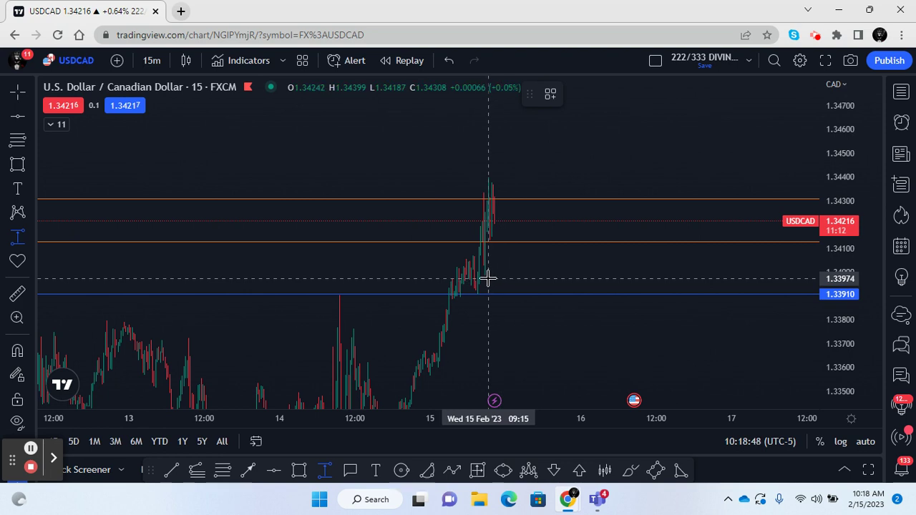
pyautogui.click(487, 280)
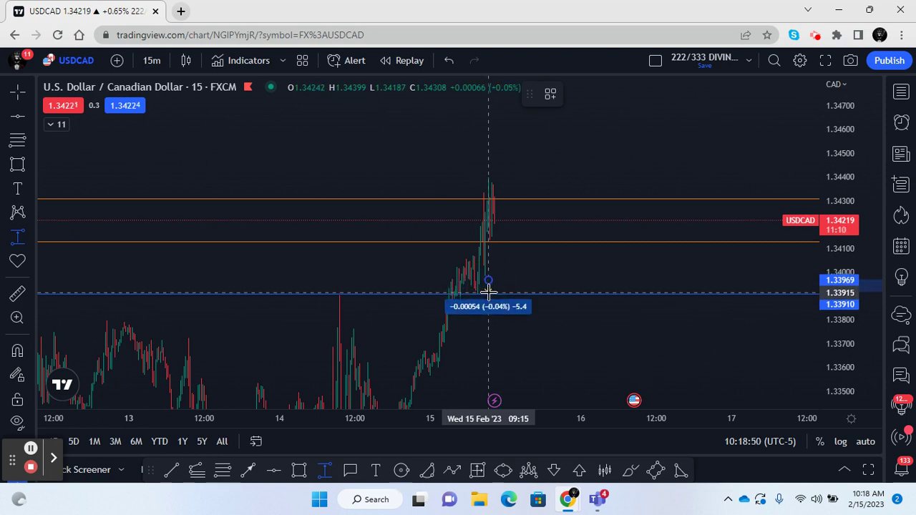
pyautogui.click(488, 290)
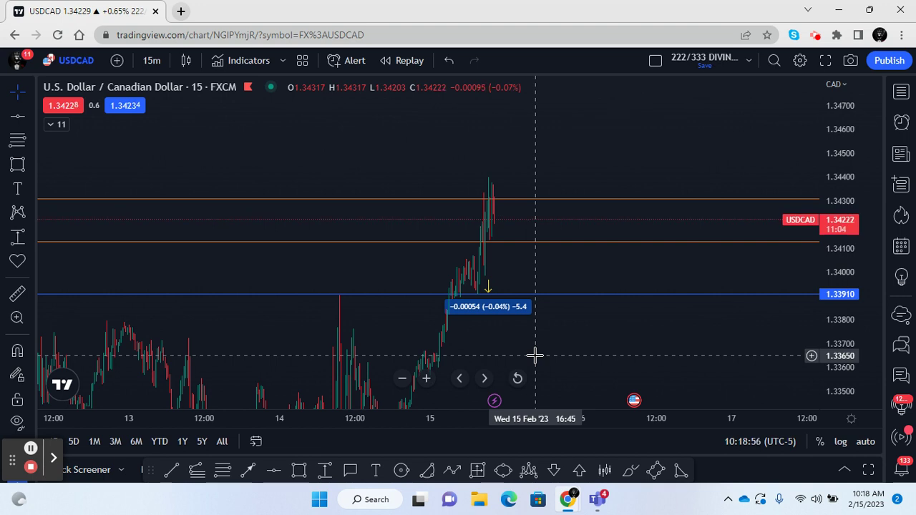
pyautogui.click(522, 310)
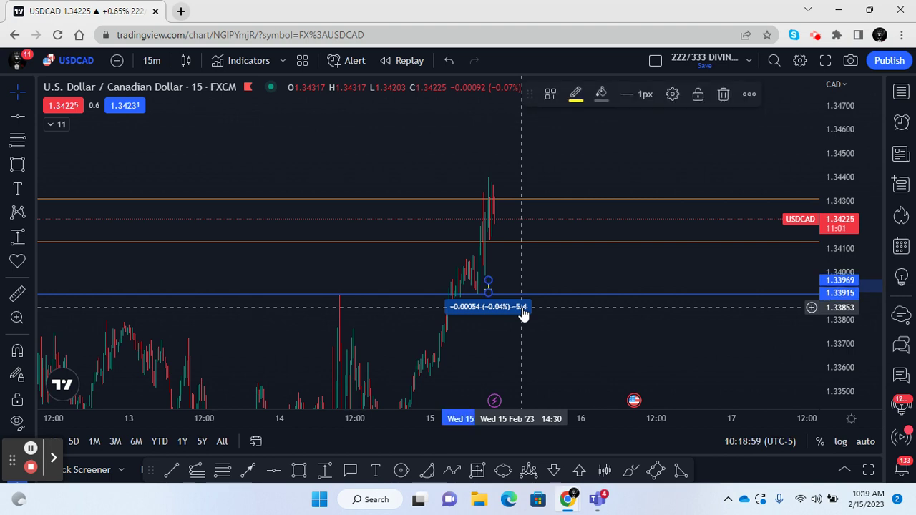
pyautogui.click(723, 95)
pyautogui.moveTo(504, 317); pyautogui.dragTo(639, 252)
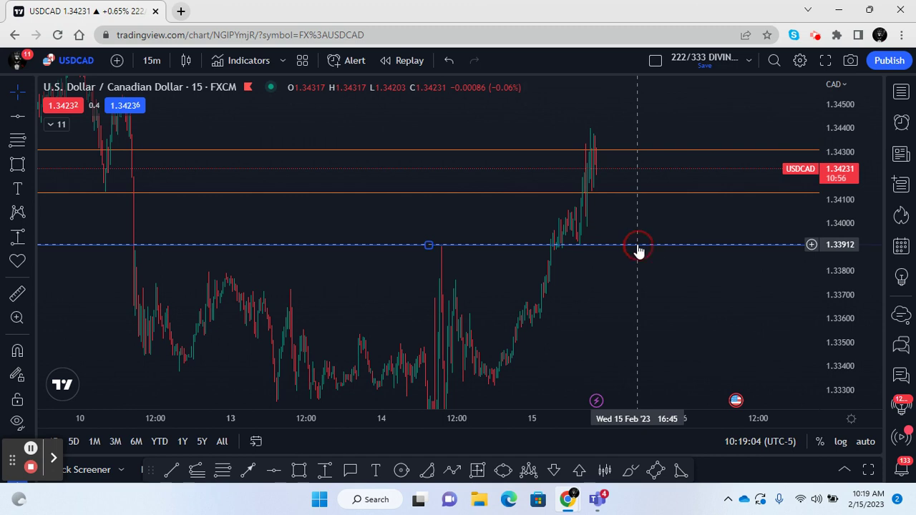
# Remove the blue 1.33910 line and all other drawings, then compress the time and price scales
pyautogui.rightClick(639, 250)
pyautogui.click(680, 437)
pyautogui.rightClick(608, 313)
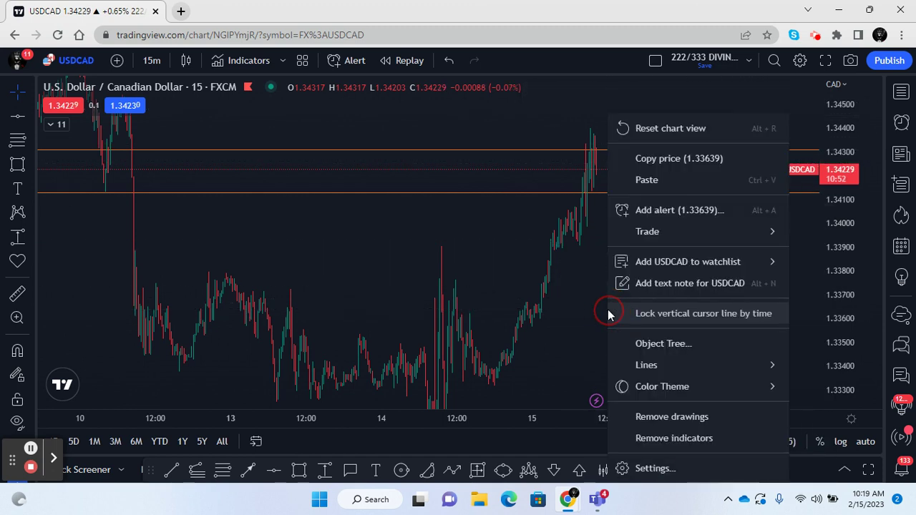
pyautogui.click(660, 418)
pyautogui.moveTo(512, 420); pyautogui.dragTo(634, 418)
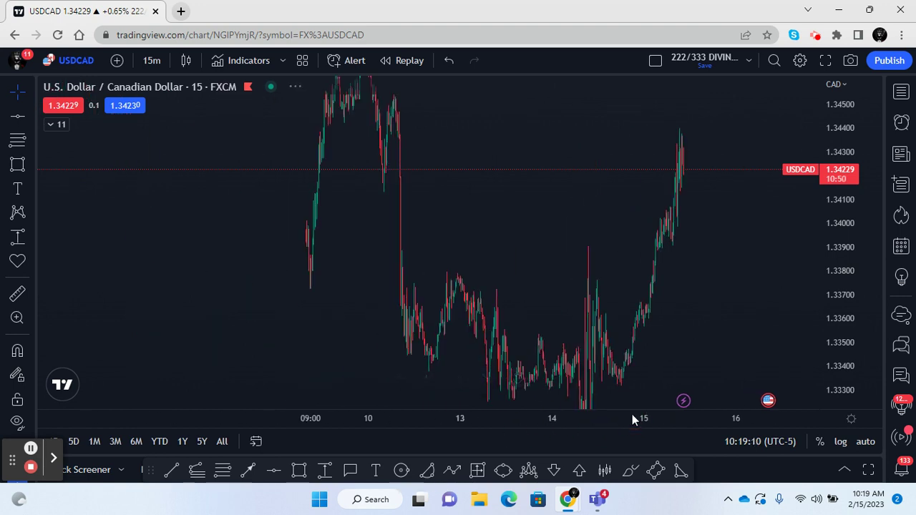
pyautogui.moveTo(825, 104); pyautogui.dragTo(844, 333)
# Start bar replay from the 14 Feb bar and shift the chart to leave room above price
pyautogui.moveTo(658, 319); pyautogui.dragTo(512, 340)
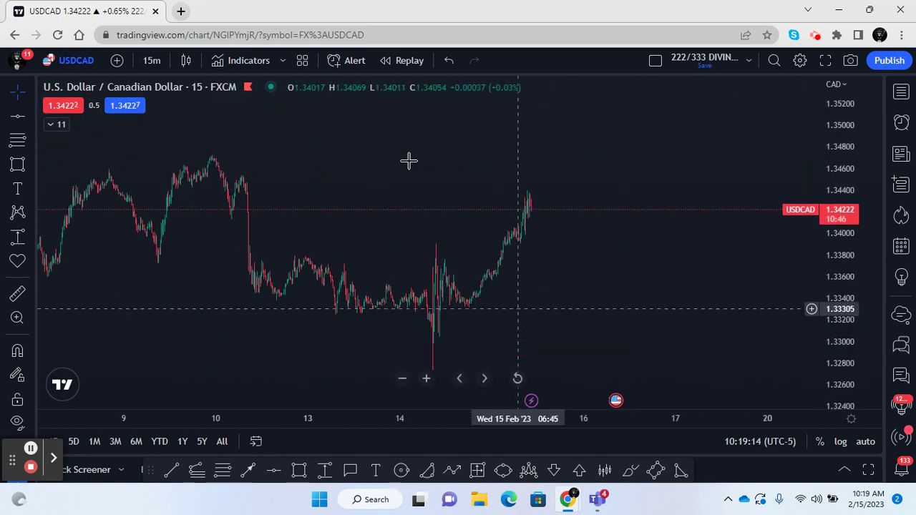
pyautogui.click(406, 60)
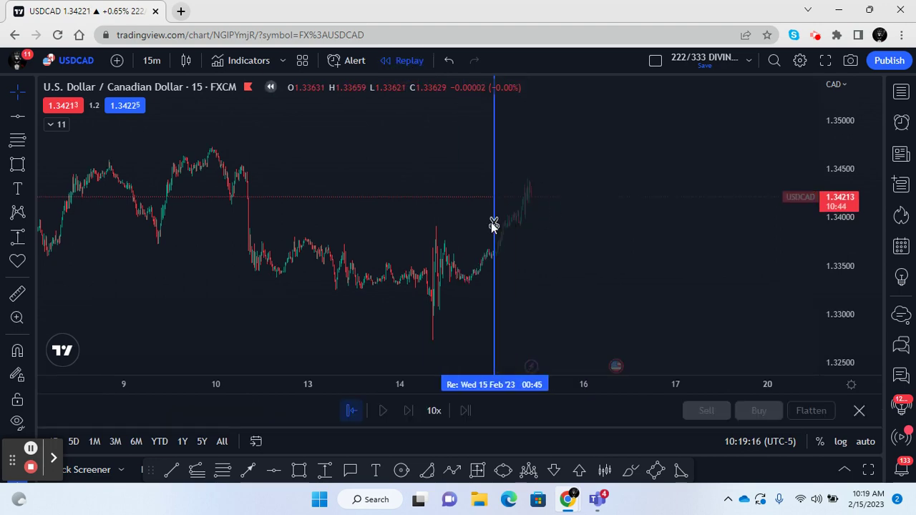
pyautogui.click(443, 200)
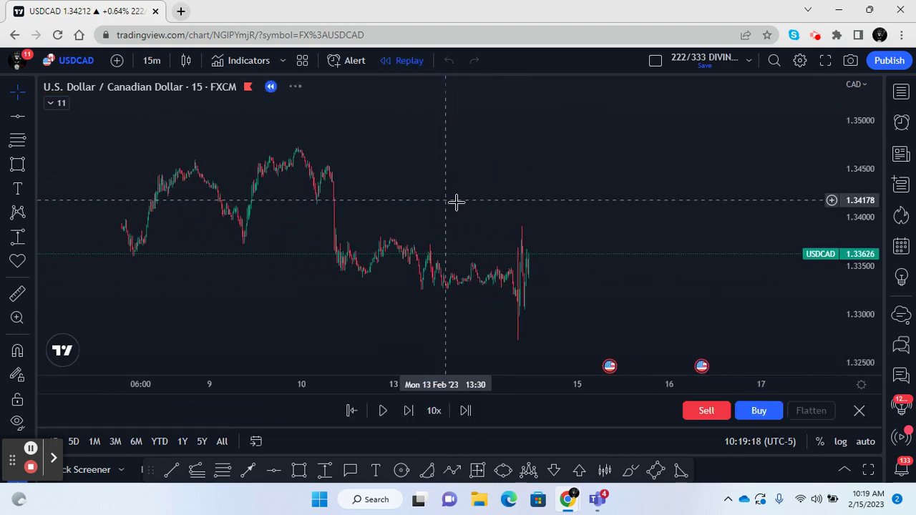
pyautogui.moveTo(695, 331); pyautogui.dragTo(420, 348)
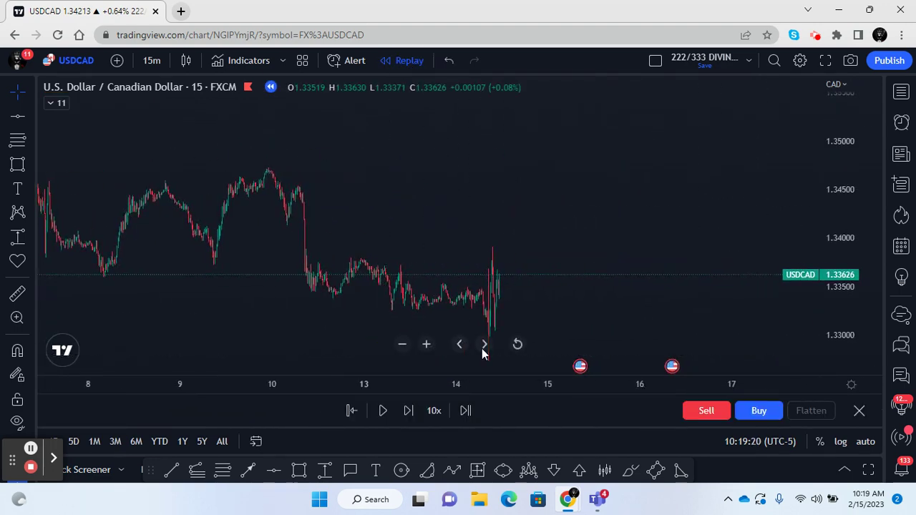
pyautogui.moveTo(560, 313); pyautogui.dragTo(616, 120)
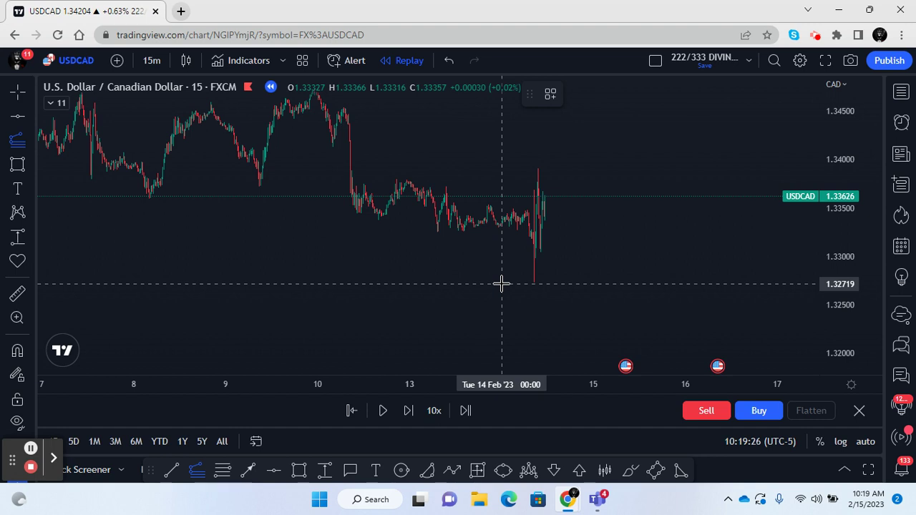
# Complete a Trend-Based Fib Extension giving 1.272 at 1.34242 and 1.618 at 1.34659
pyautogui.click(500, 168)
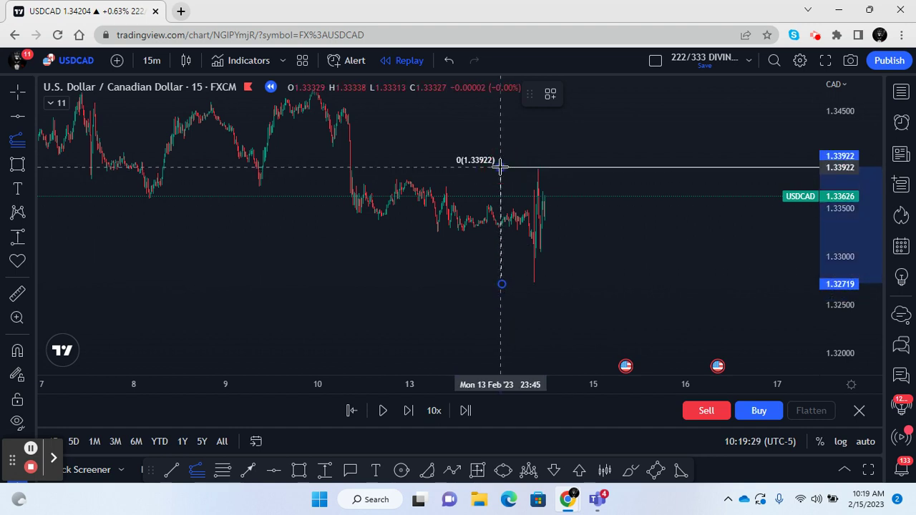
pyautogui.click(539, 284)
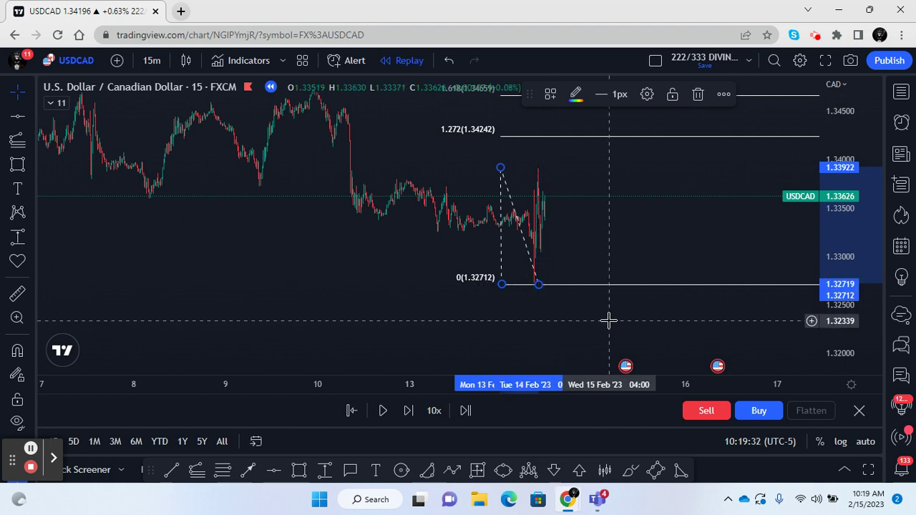
pyautogui.moveTo(607, 319); pyautogui.dragTo(474, 352)
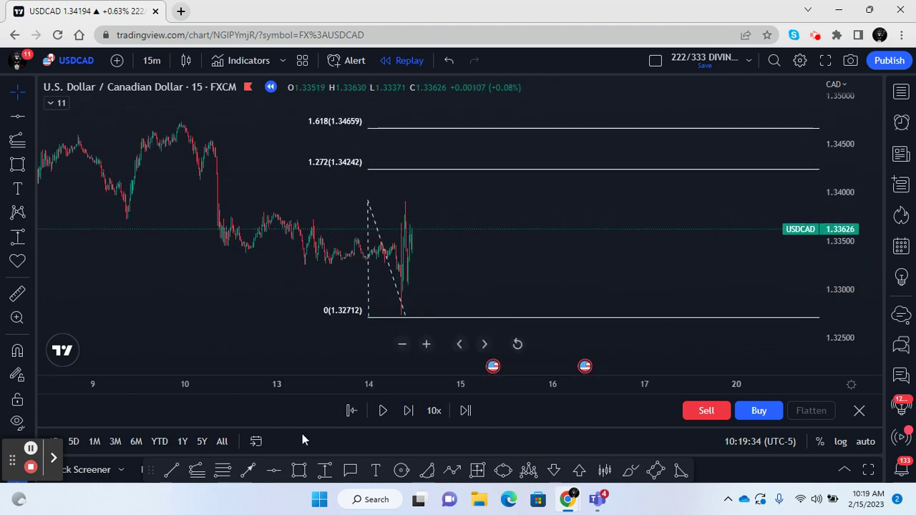
# Draw an orange box between the 1.272 and 1.618 levels, then select the extension
pyautogui.click(299, 470)
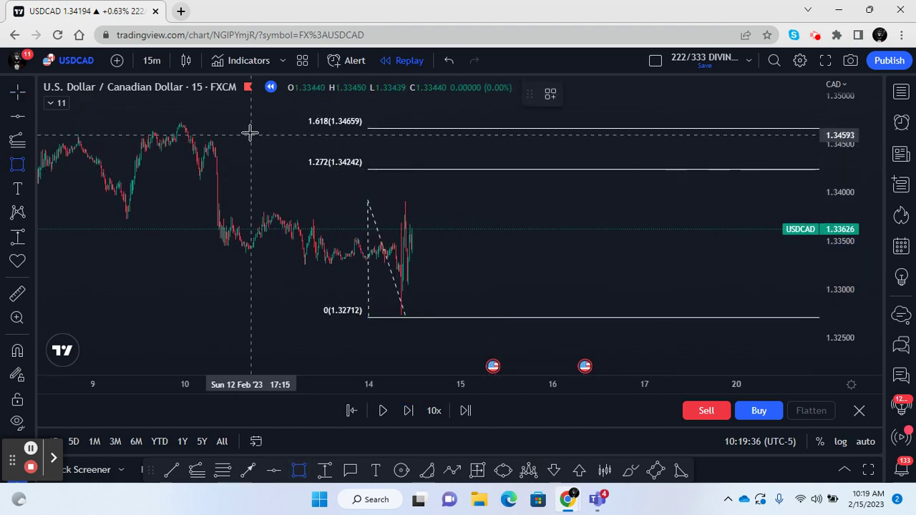
pyautogui.moveTo(247, 127)
pyautogui.mouseDown()
pyautogui.moveTo(613, 186)
pyautogui.moveTo(738, 157)
pyautogui.moveTo(774, 172)
pyautogui.mouseUp()
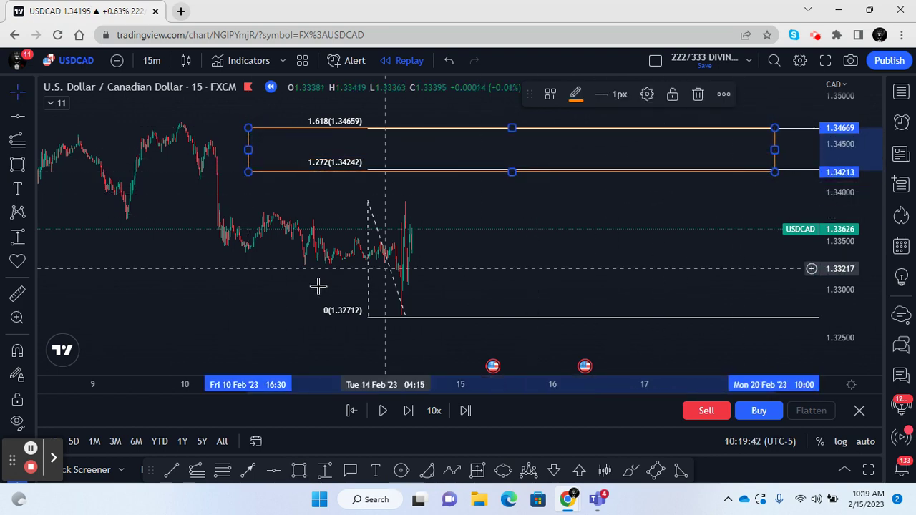
pyautogui.click(371, 323)
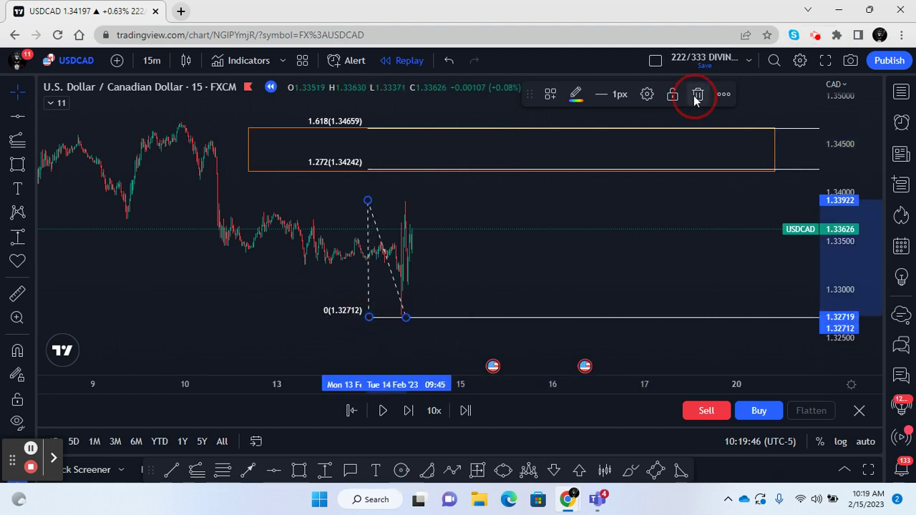
# Delete the Fib extension, draw a blue arrow from 1.33182 into the orange zone, and resume replay
pyautogui.click(697, 96)
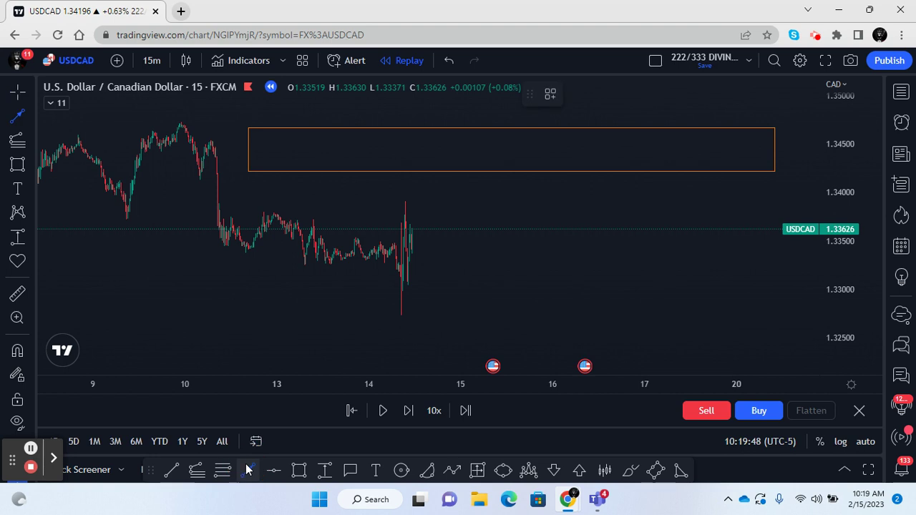
pyautogui.click(410, 271)
pyautogui.click(444, 159)
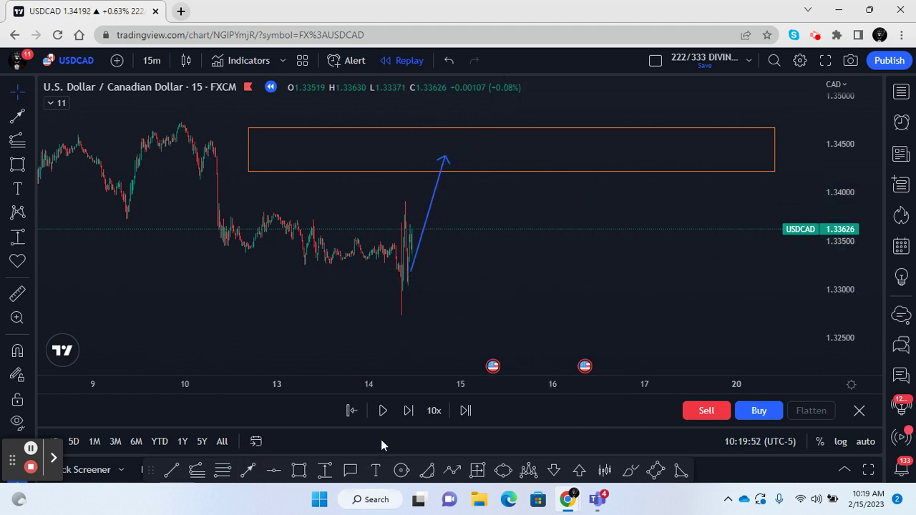
pyautogui.click(384, 412)
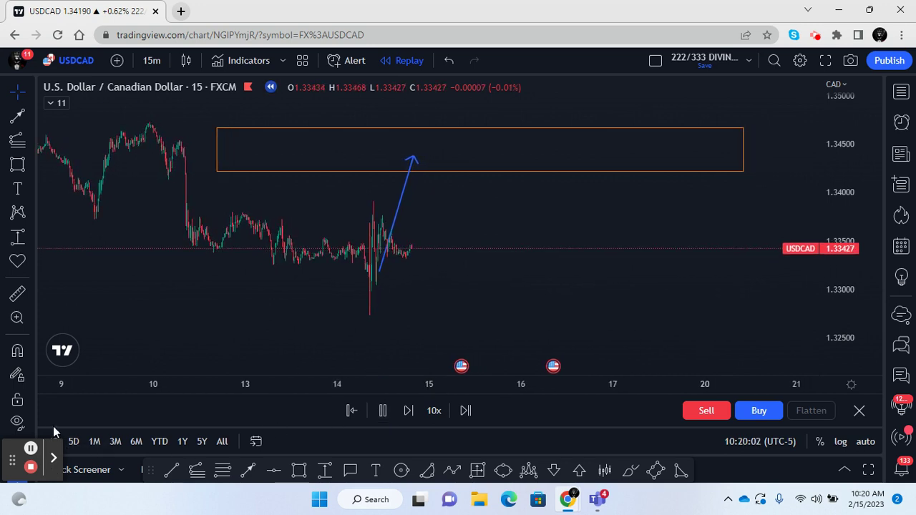
# Keep the replay at 10x until USDCAD rallies into the orange zone's lower edge near 1.3418
pyautogui.click(434, 410)
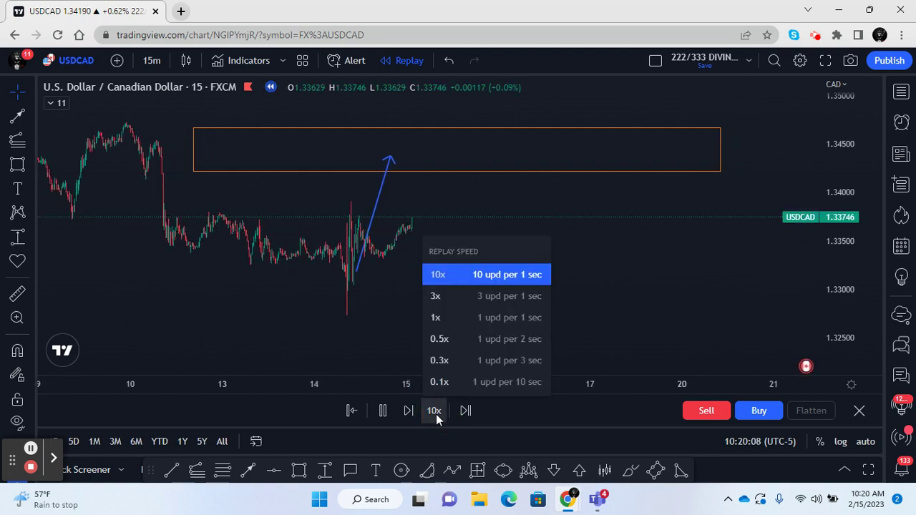
pyautogui.click(434, 411)
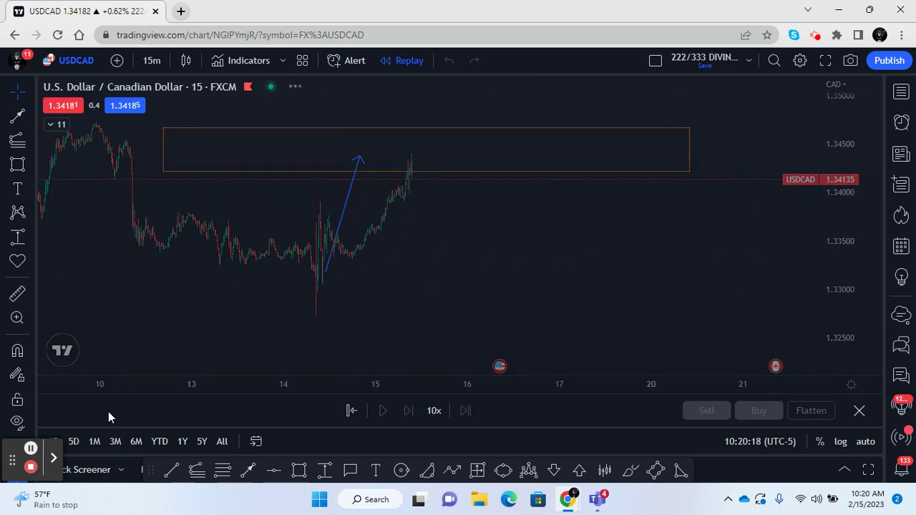
pyautogui.moveTo(605, 336); pyautogui.dragTo(286, 343)
pyautogui.click(565, 172)
pyautogui.click(442, 198)
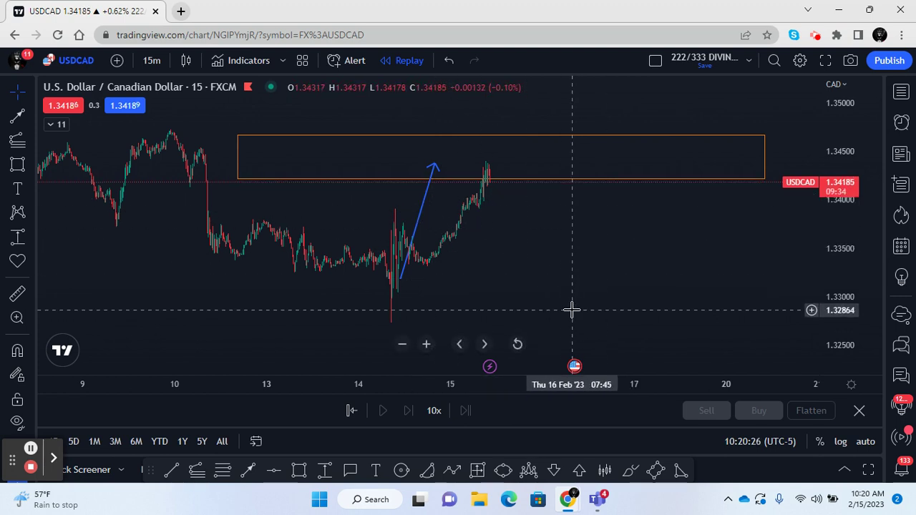
# Delete the blue trend-line arrow and the orange supply rectangle, with price holding near 1.3419
pyautogui.click(416, 239)
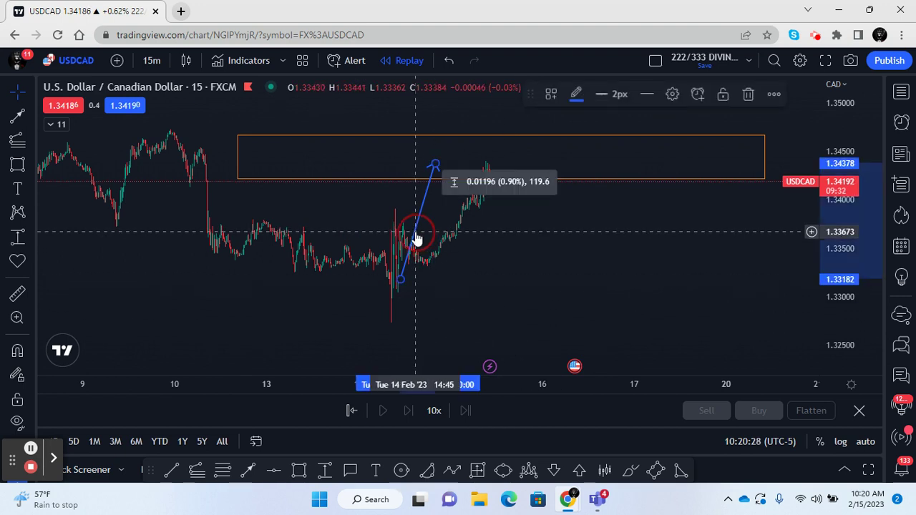
pyautogui.click(751, 96)
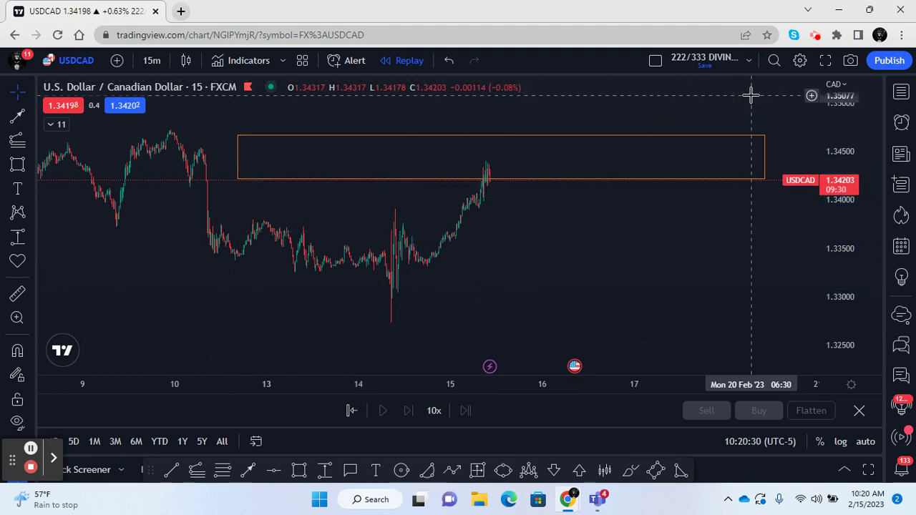
pyautogui.click(519, 184)
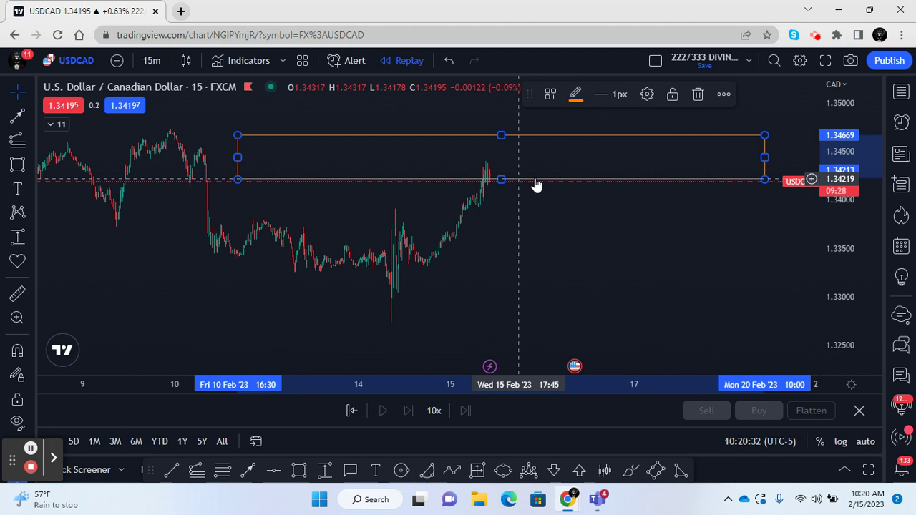
pyautogui.click(697, 96)
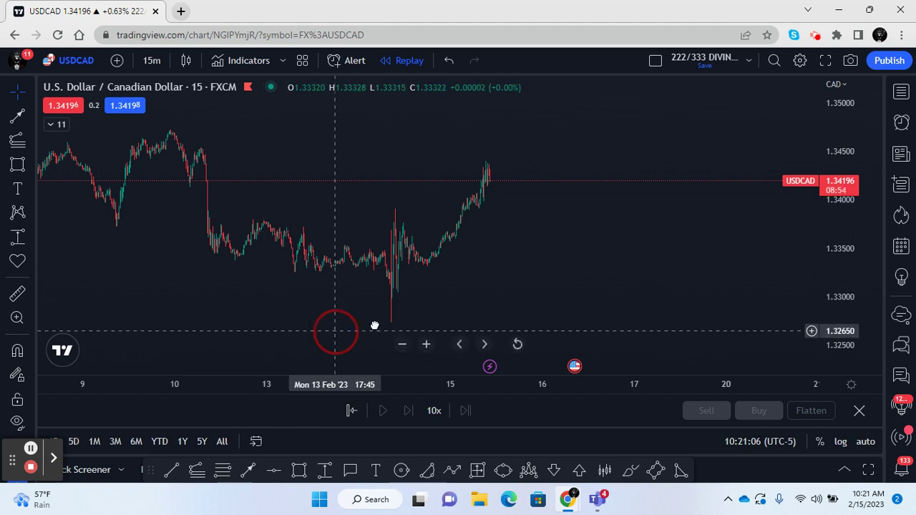
pyautogui.moveTo(336, 329); pyautogui.dragTo(376, 321)
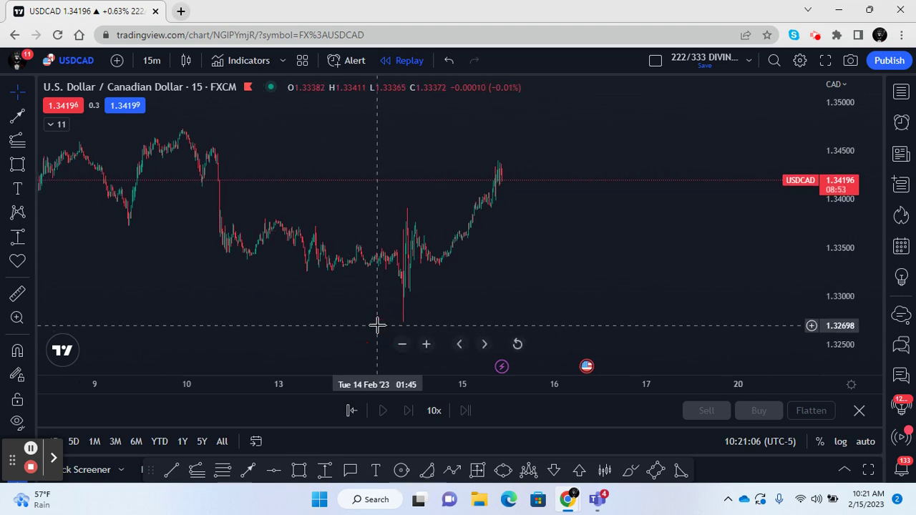
# Draw a Fib retracement from the 10 Feb high down to the 14 Feb low
pyautogui.click(221, 475)
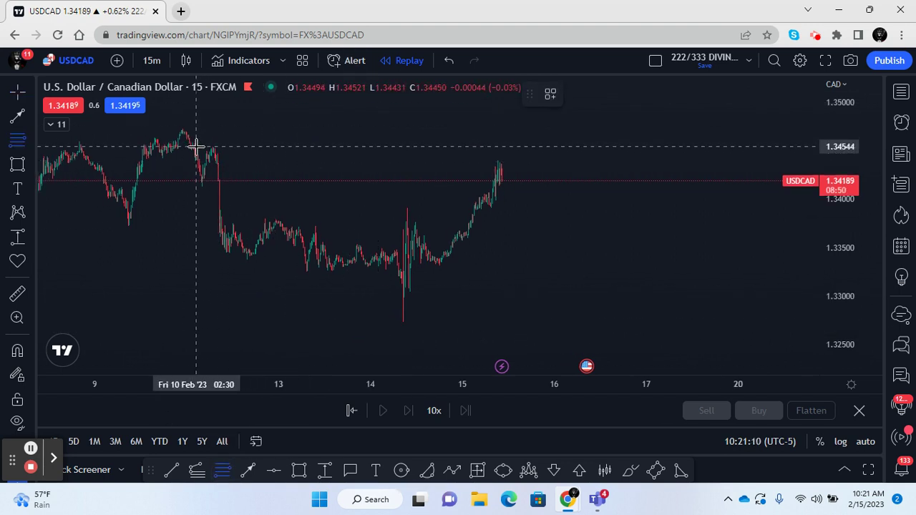
pyautogui.moveTo(196, 146); pyautogui.dragTo(690, 320)
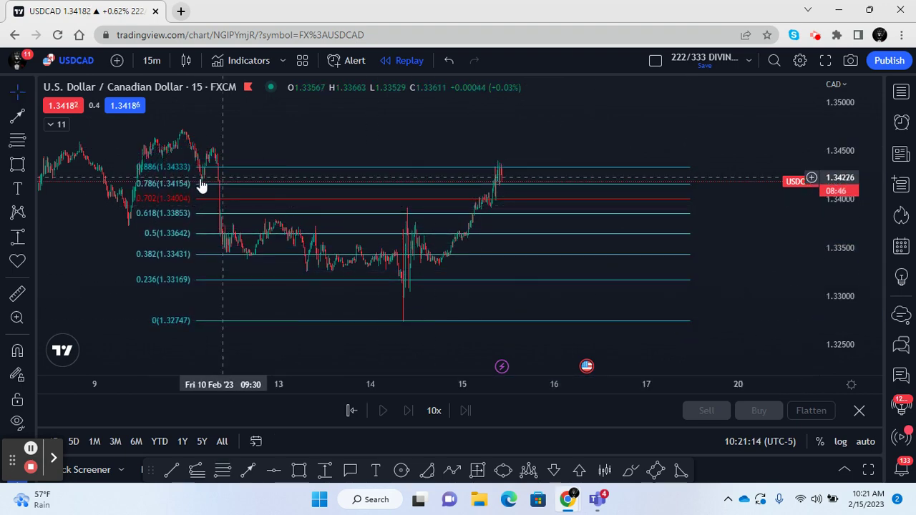
pyautogui.click(209, 177)
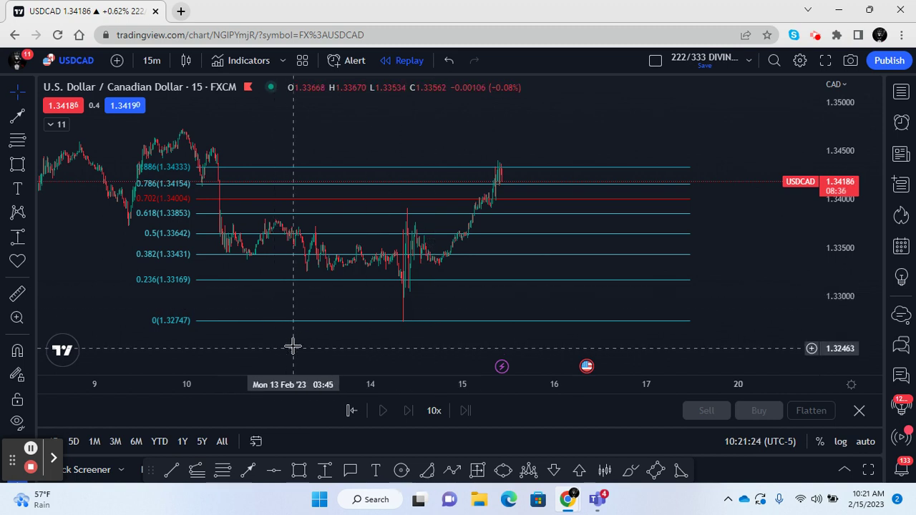
# Rescale and pan the time axis so the retracement and its level labels sit centred in view
pyautogui.click(408, 279)
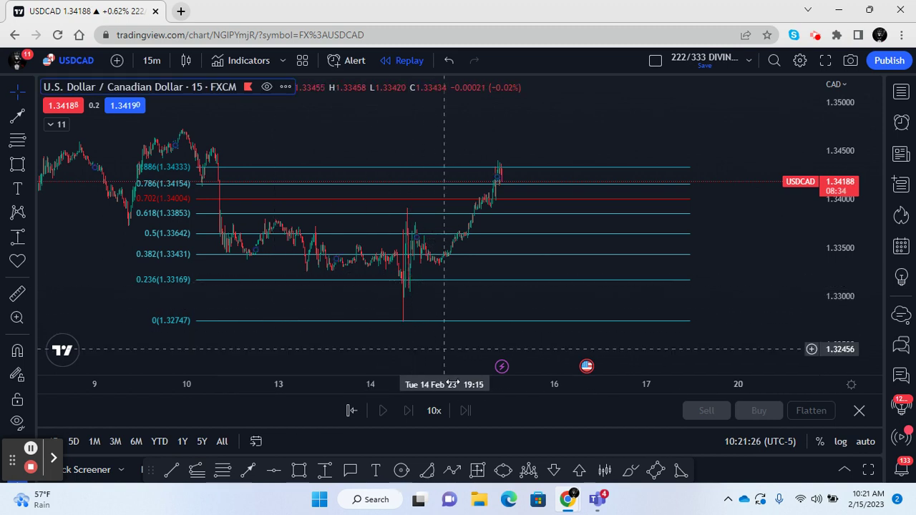
pyautogui.moveTo(525, 382); pyautogui.dragTo(162, 355)
pyautogui.moveTo(353, 336); pyautogui.dragTo(700, 301)
pyautogui.click(375, 248)
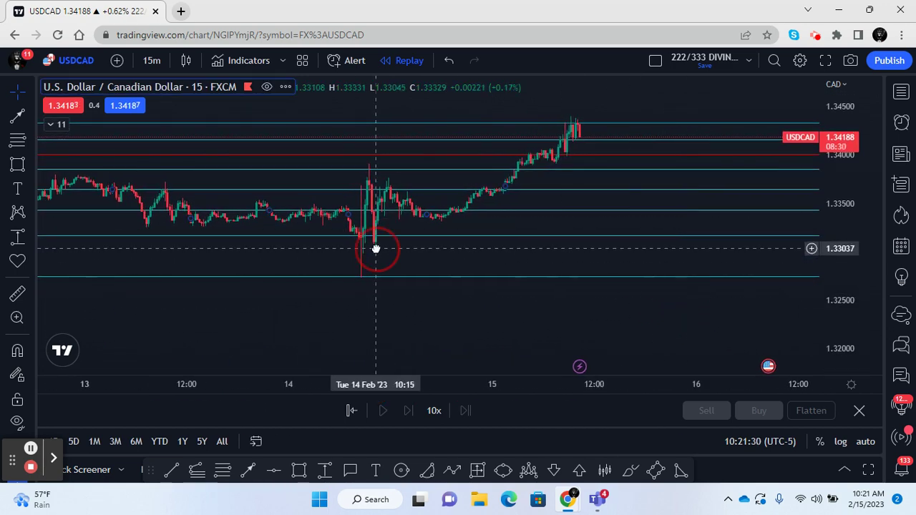
pyautogui.moveTo(193, 384); pyautogui.dragTo(529, 377)
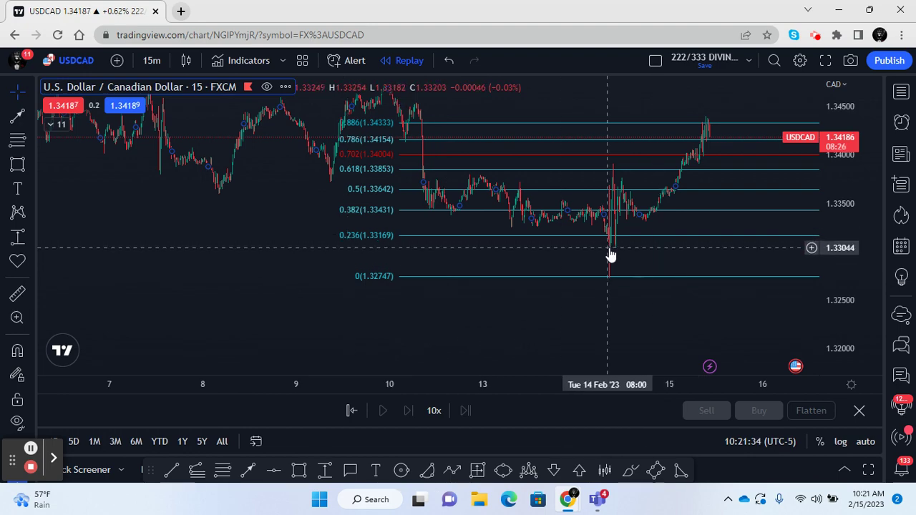
pyautogui.moveTo(406, 294); pyautogui.dragTo(335, 323)
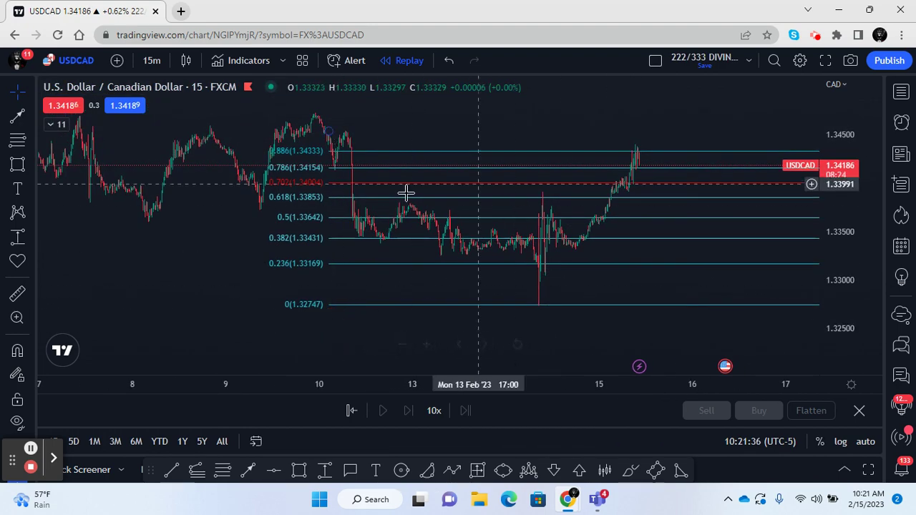